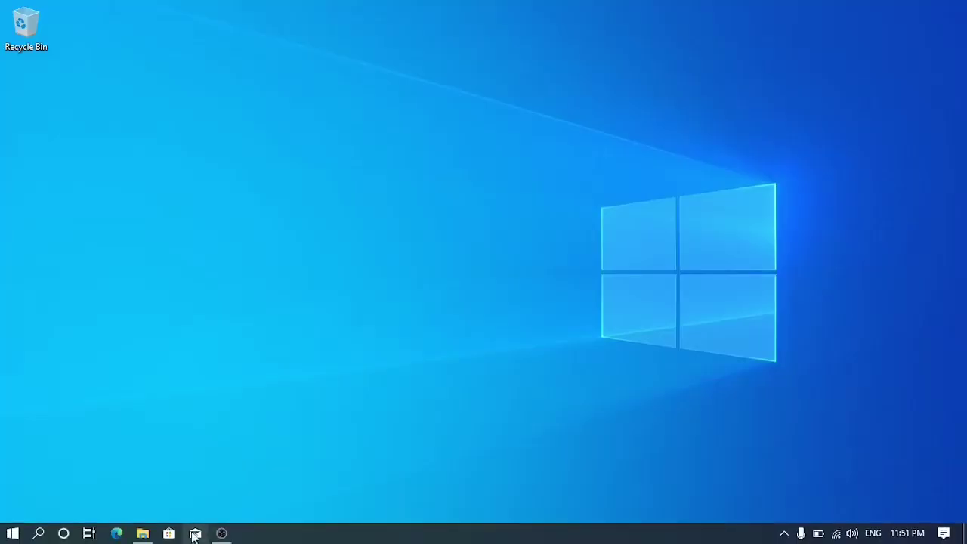
Step: Examine the Android-x86 disc image and the Advanced Android-x86 installer stored on volume F:
click(153, 539)
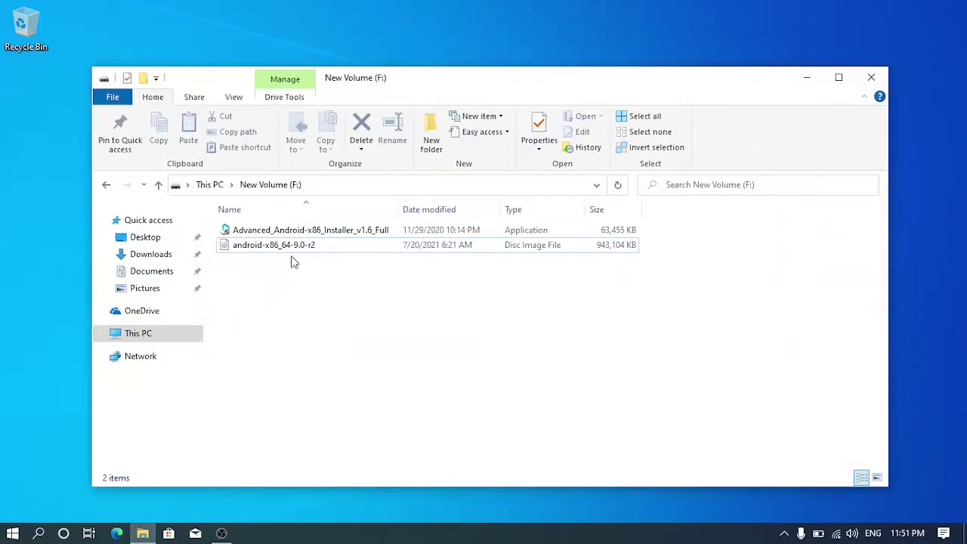
click(837, 78)
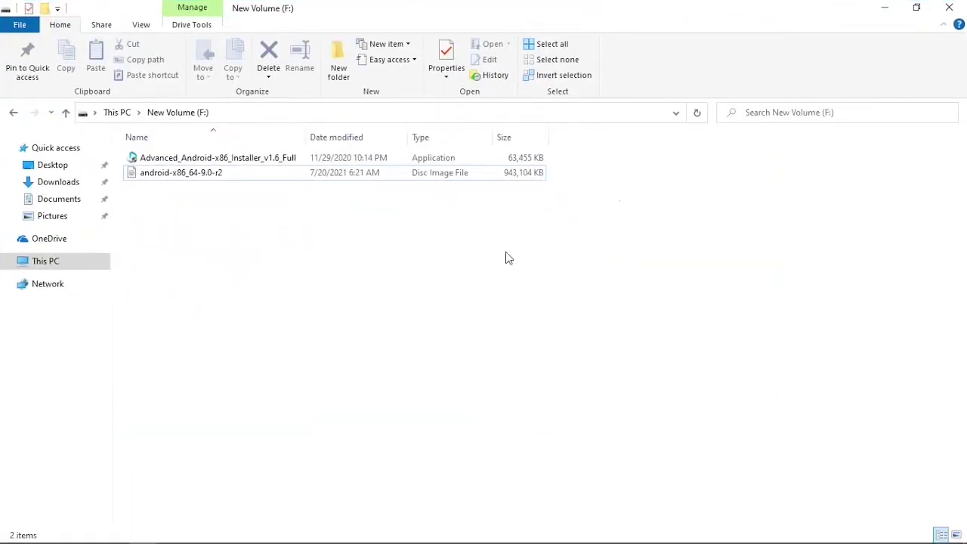
click(482, 174)
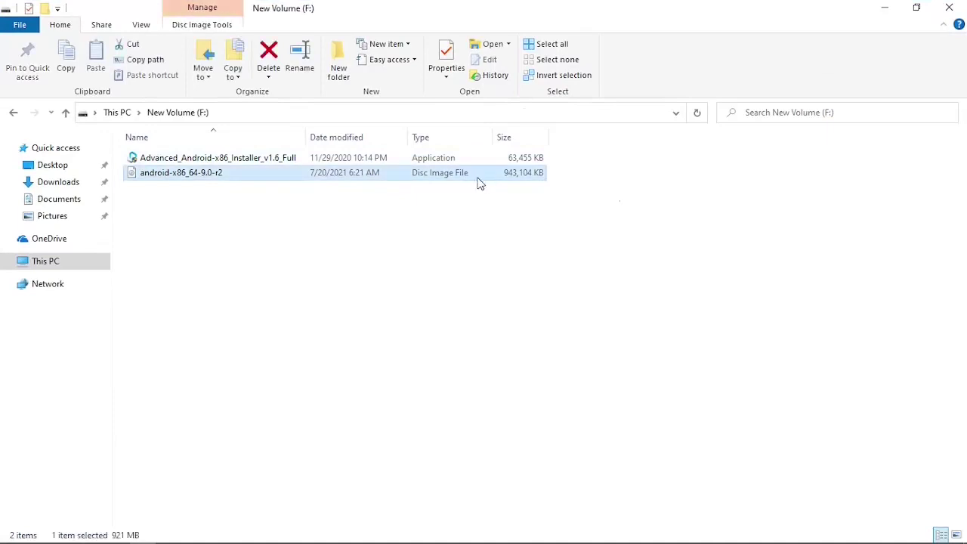
click(376, 162)
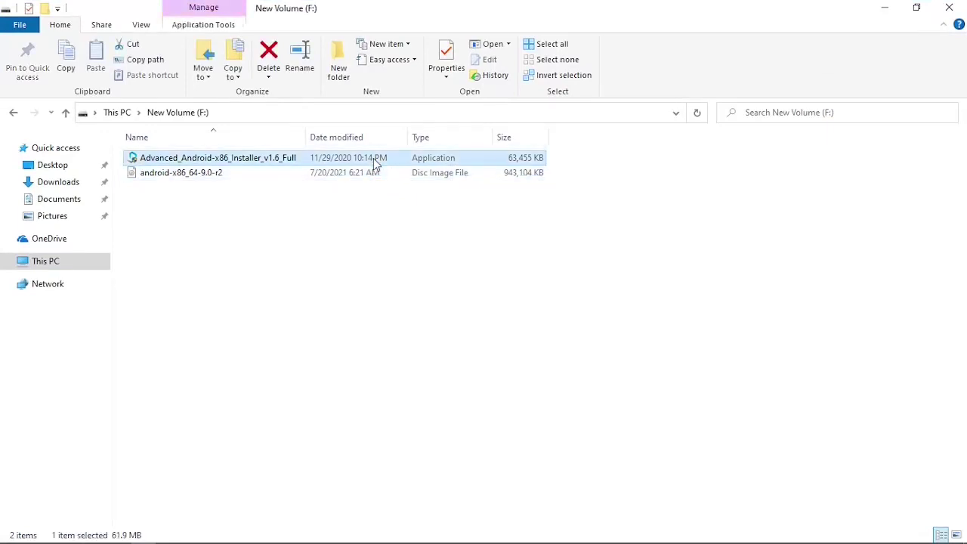
click(384, 244)
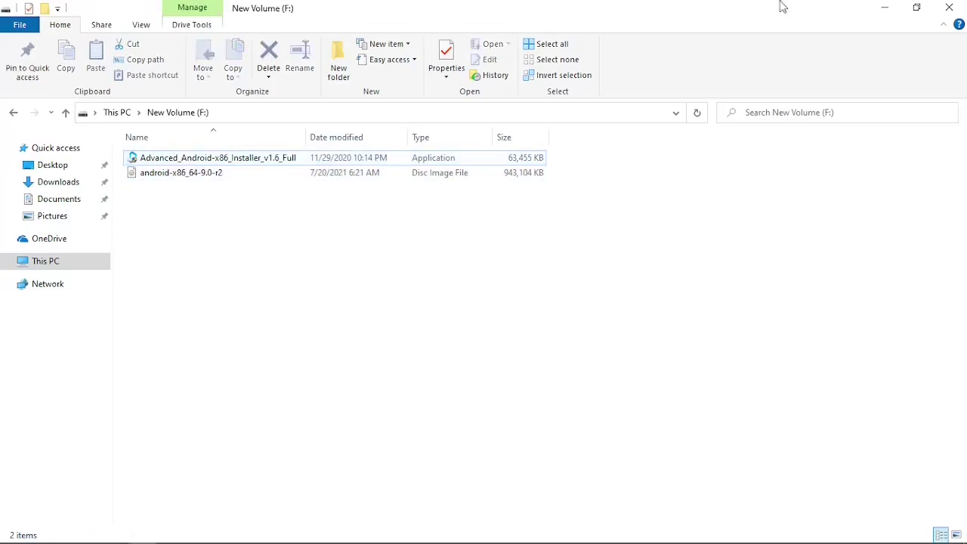
click(884, 8)
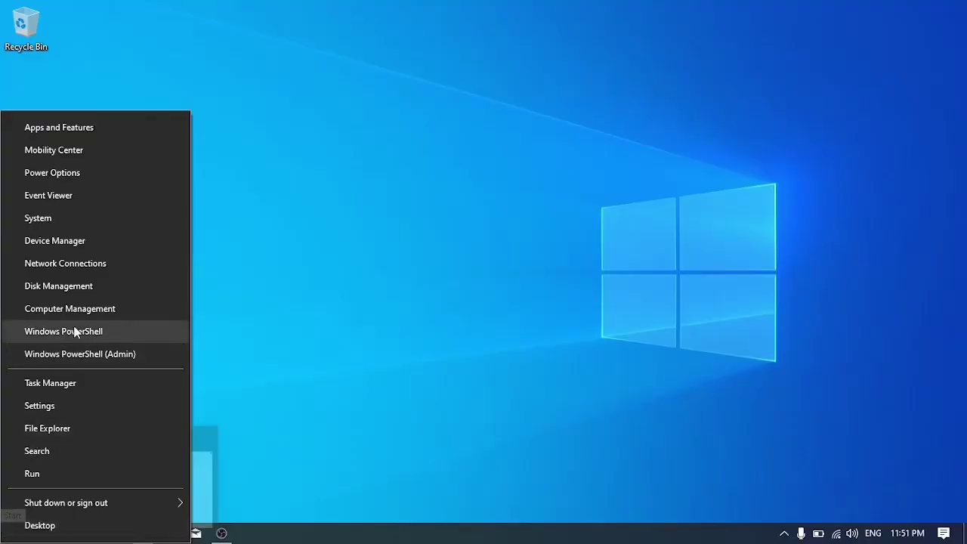
Step: Shrink New Volume (F:) by 36000 MB in Disk Management
click(88, 287)
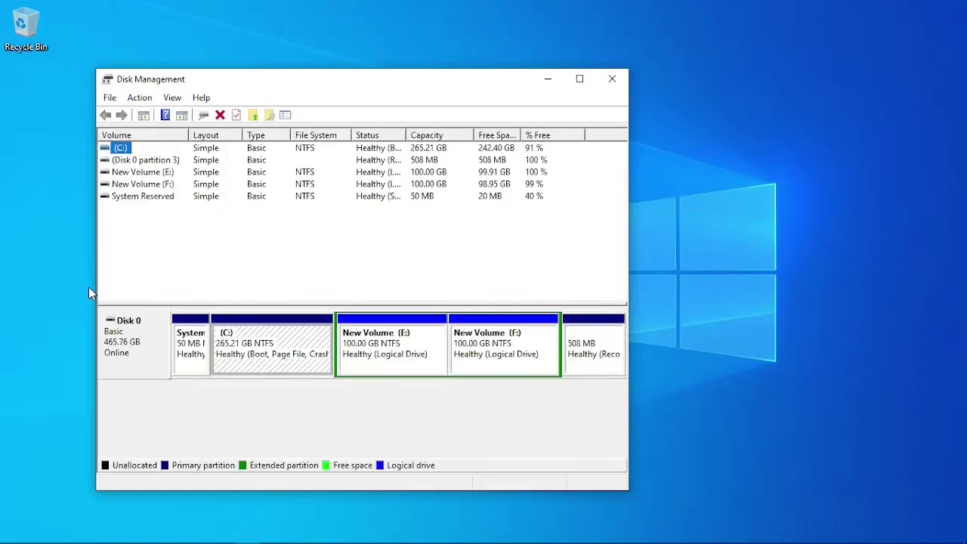
click(500, 360)
right_click(500, 355)
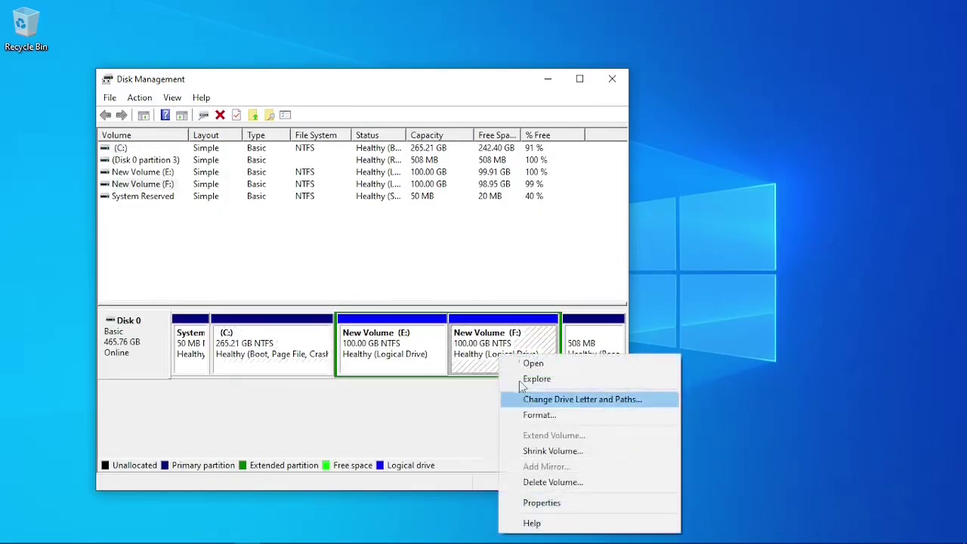
click(533, 451)
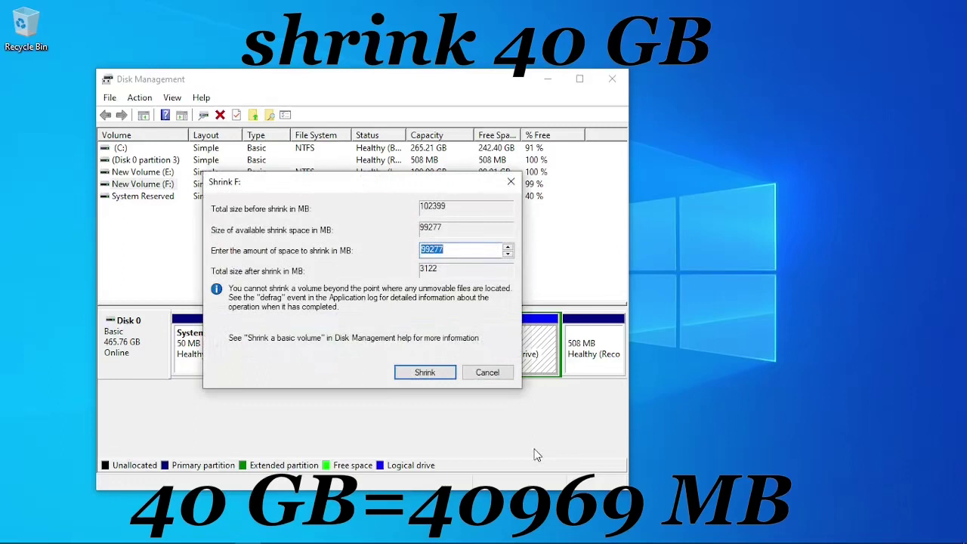
key(BackSpace)
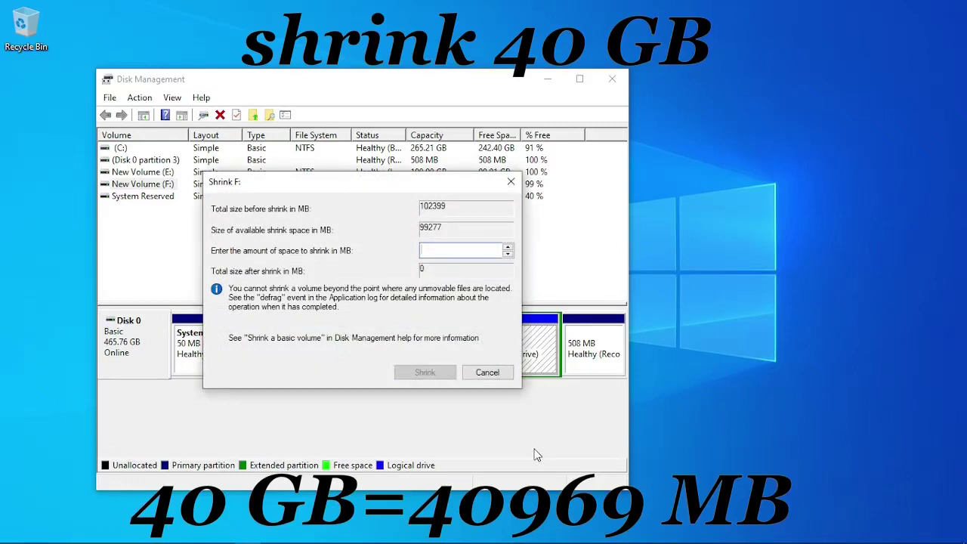
text(35)
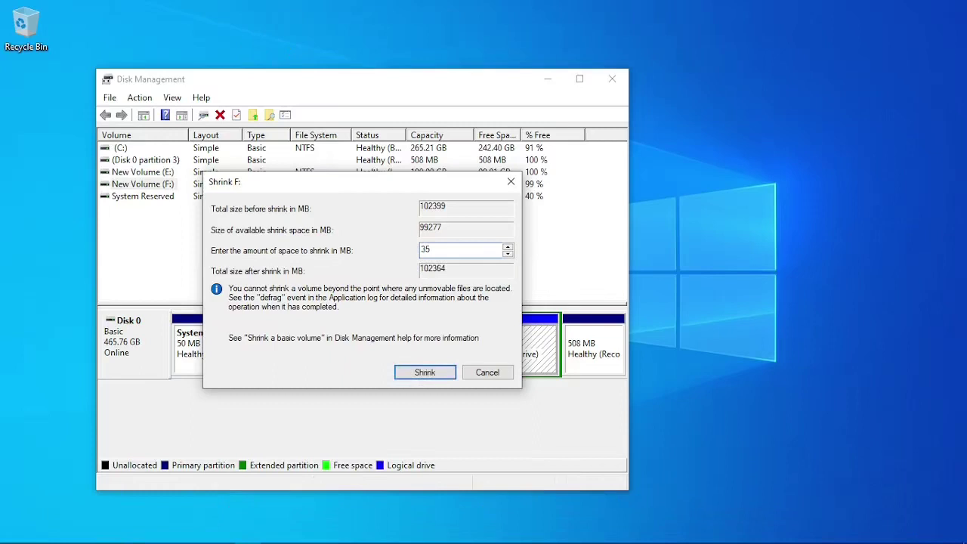
key(BackSpace)
text(6000)
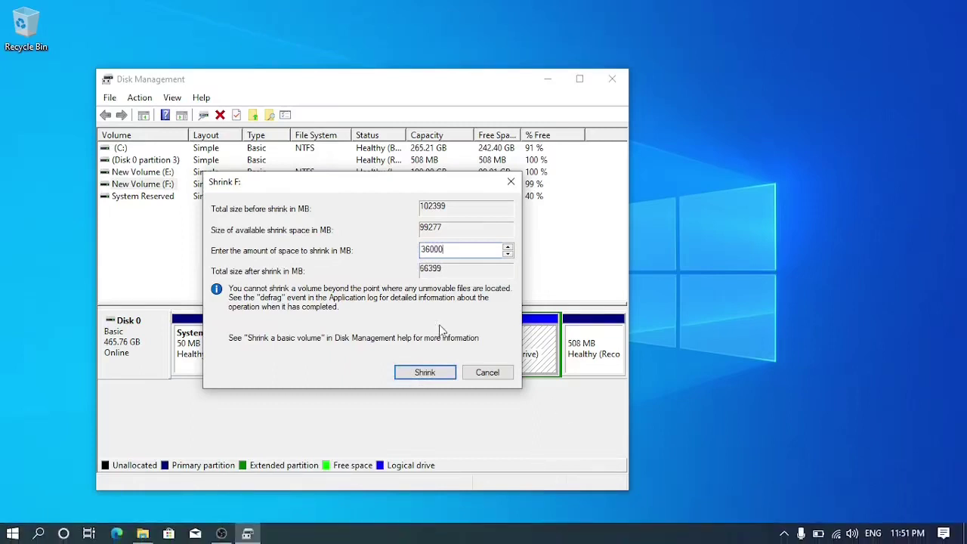
click(426, 373)
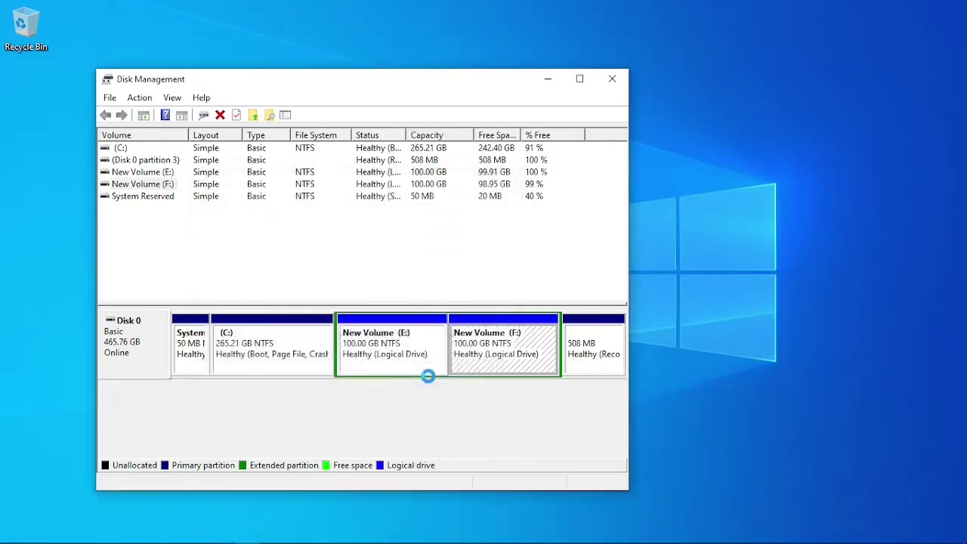
Step: Create a new simple volume in the free space beside volume F:, accepting all default wizard settings
click(524, 344)
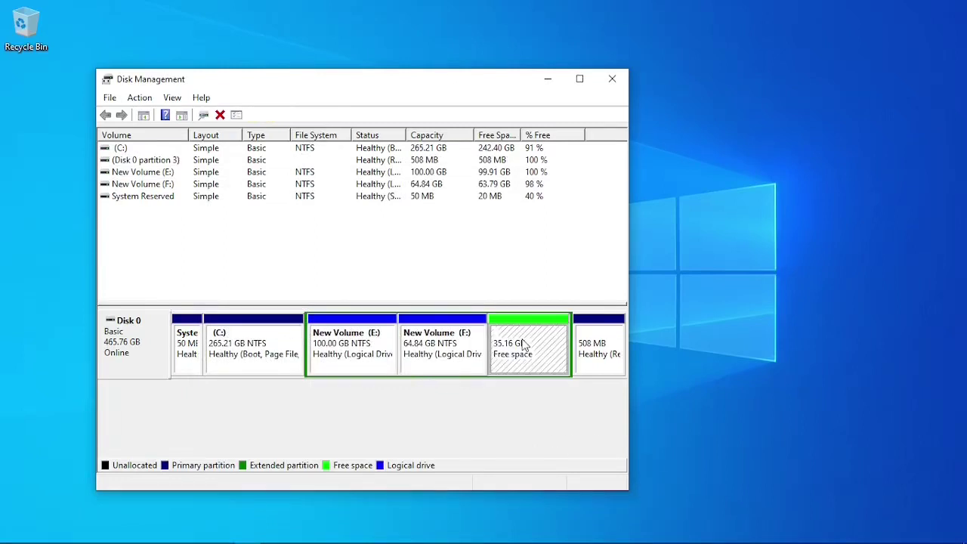
right_click(524, 344)
click(553, 346)
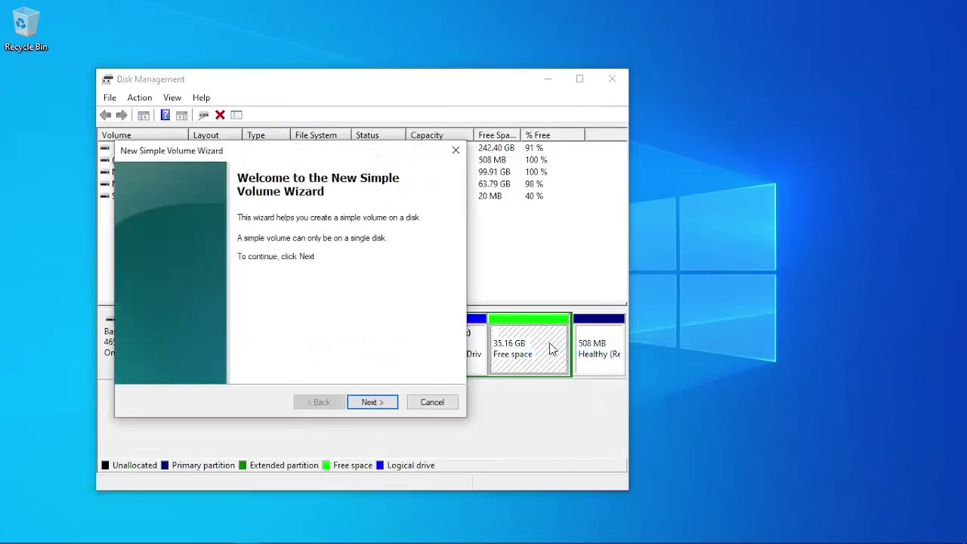
key(Return)
key(Return)
key(Return)
key(Return)
key(Return)
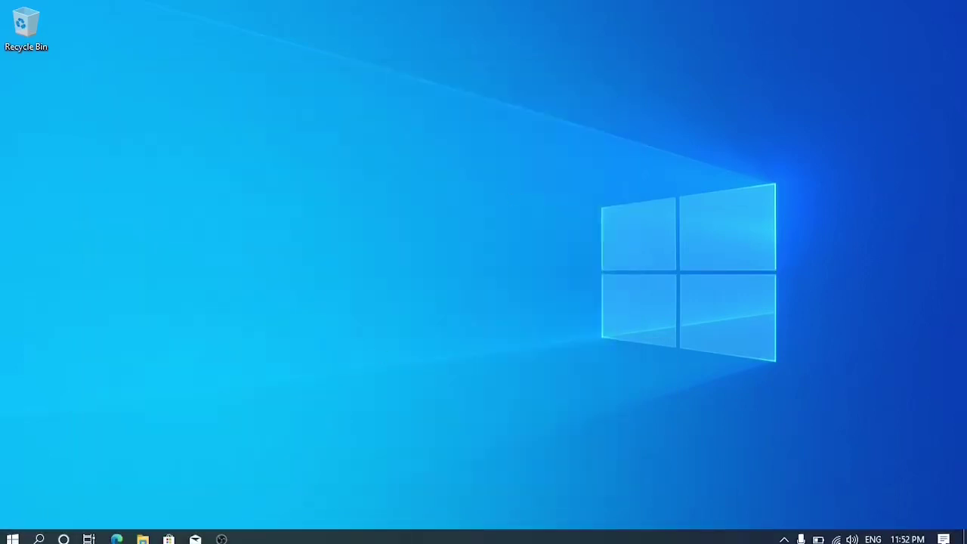
Step: Run Advanced_Android-x86_Installer_v1.6_Full from volume F: and load android-x86_64-9.0-r2 as the operating system image
click(143, 533)
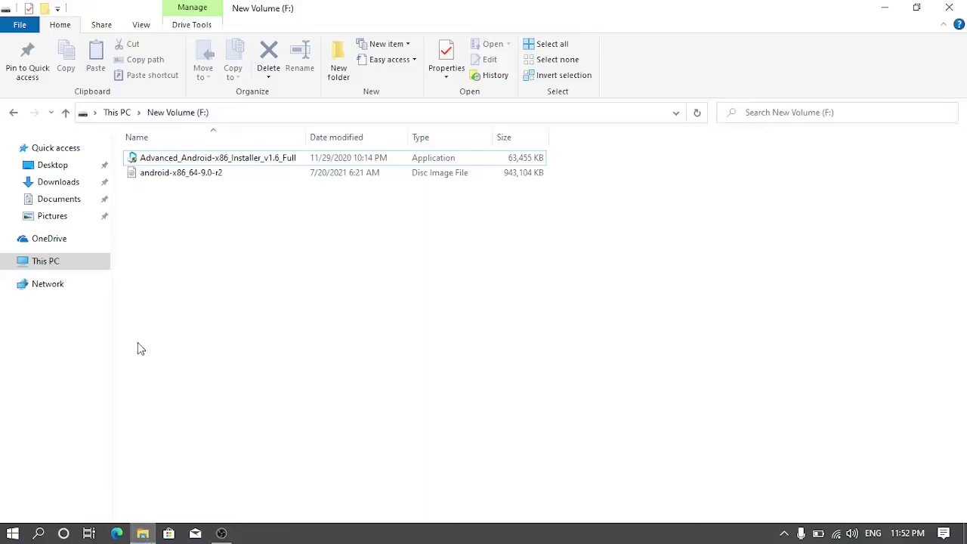
double_click(231, 159)
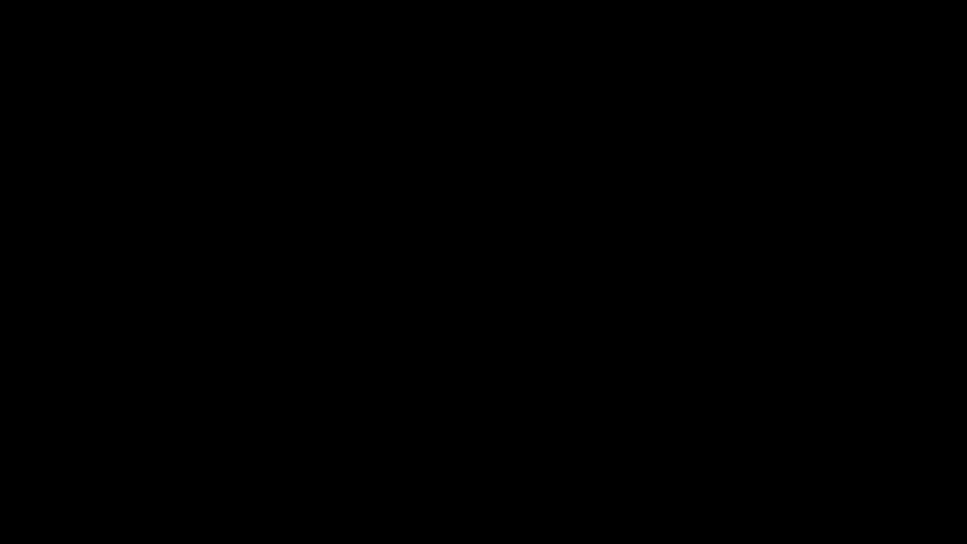
click(441, 380)
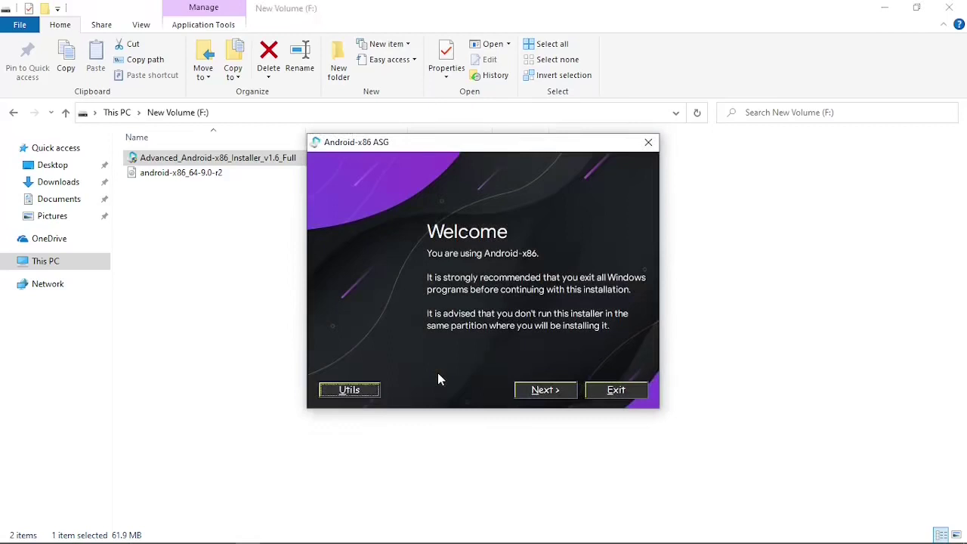
click(541, 391)
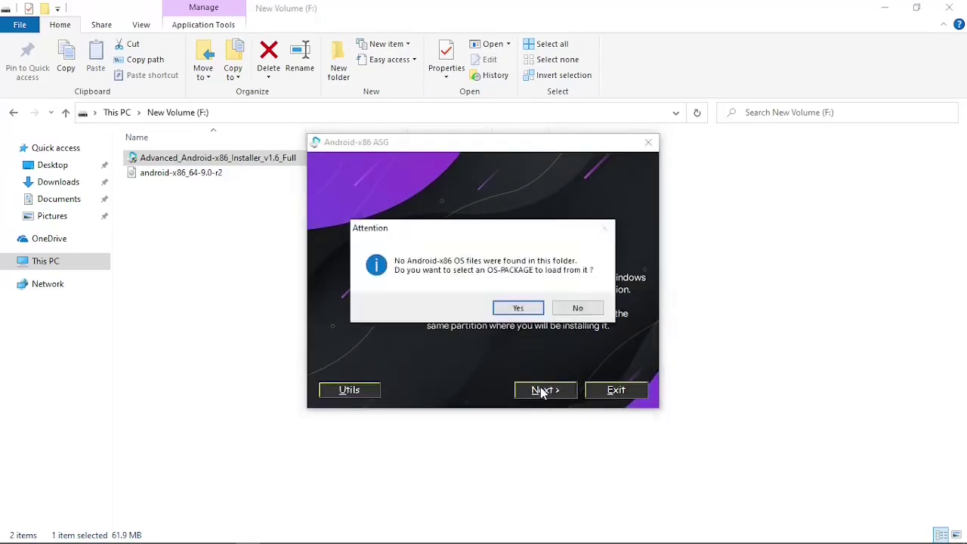
key(Return)
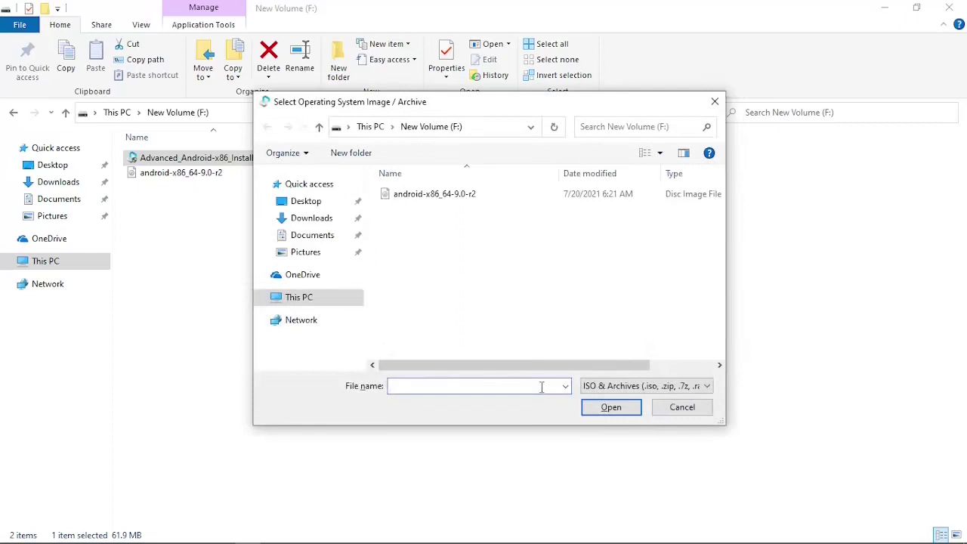
click(494, 197)
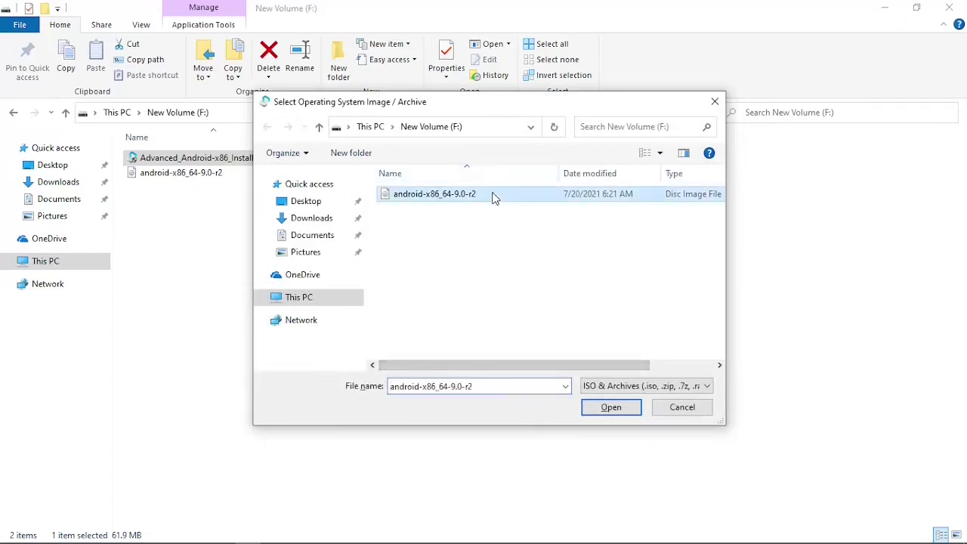
click(606, 410)
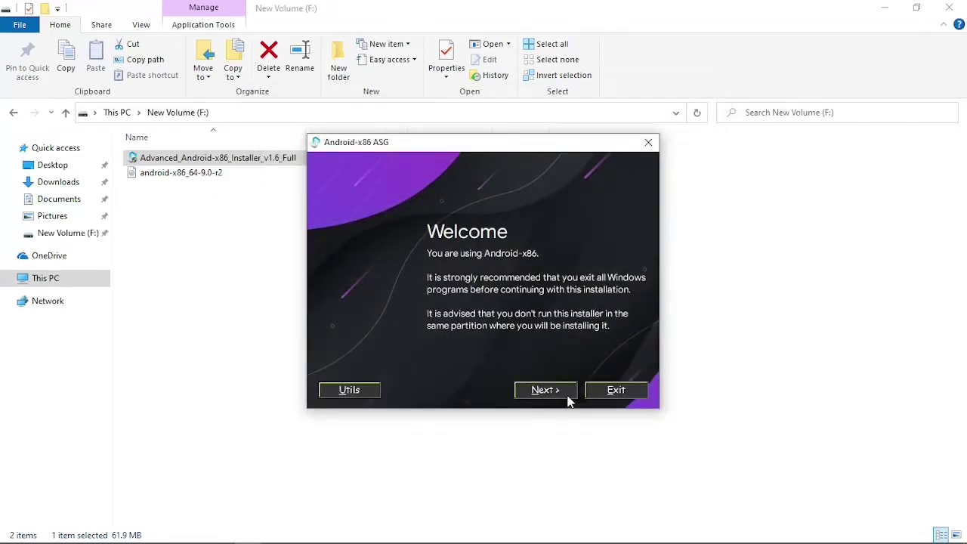
Step: Configure the Android-x86 installation with the otherFS option and a 32 GB data.img size
click(566, 395)
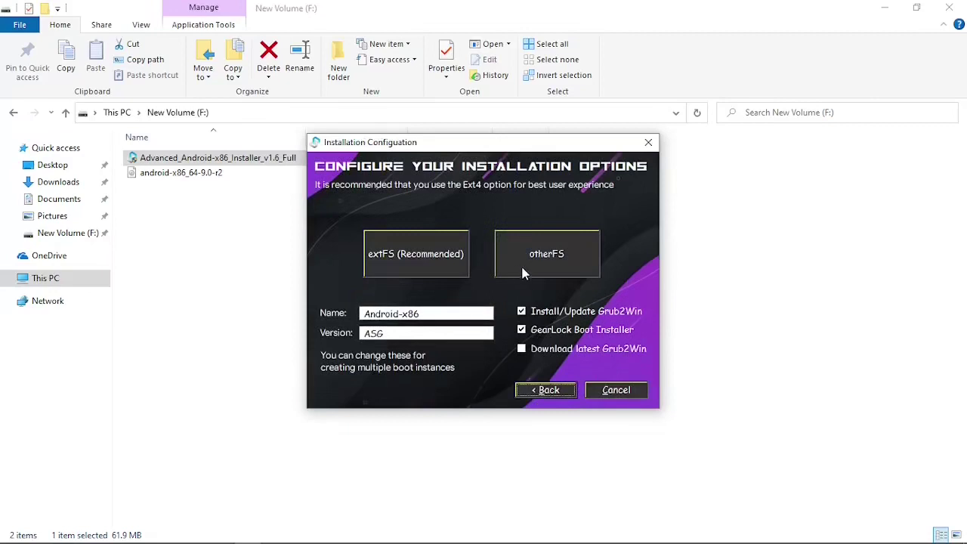
click(576, 265)
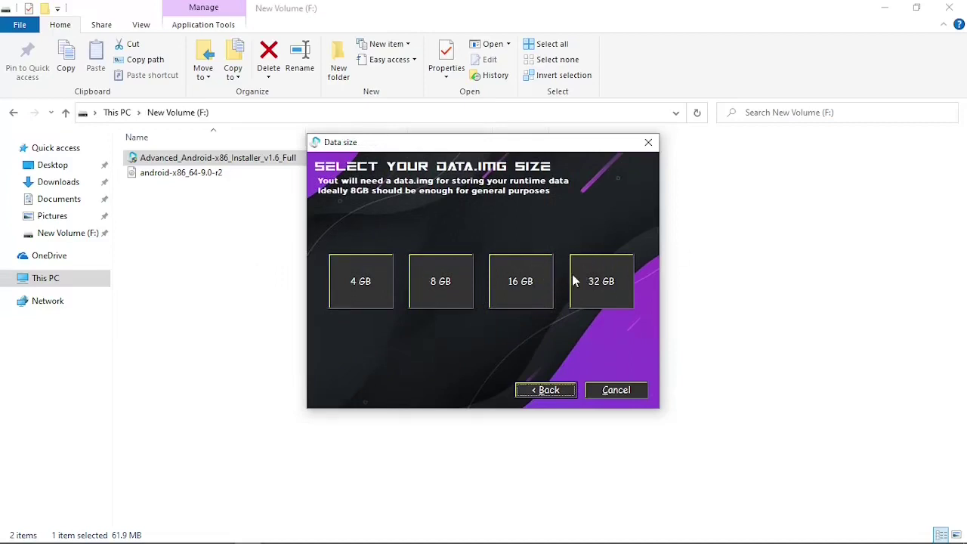
click(590, 282)
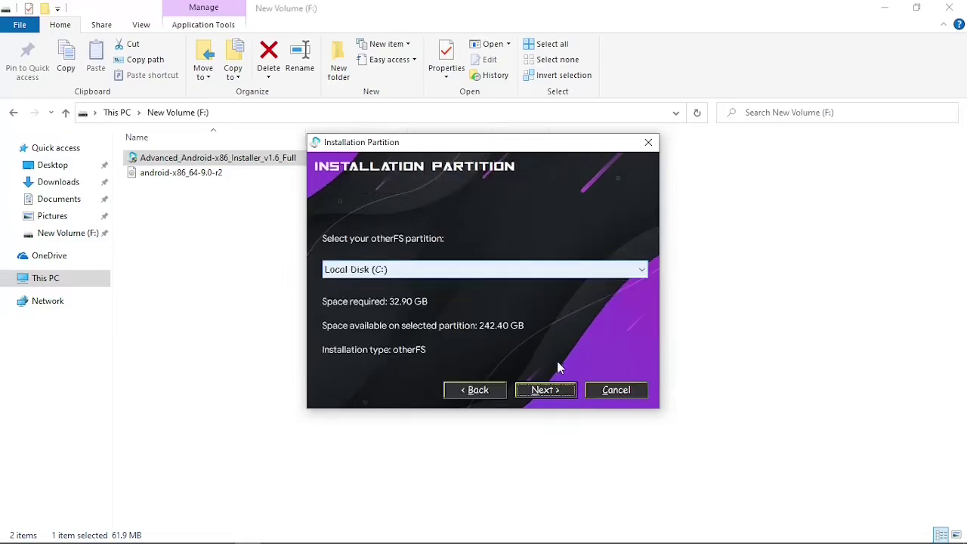
Step: Check the sizes of the drives under This PC to identify the newly created volume
click(496, 273)
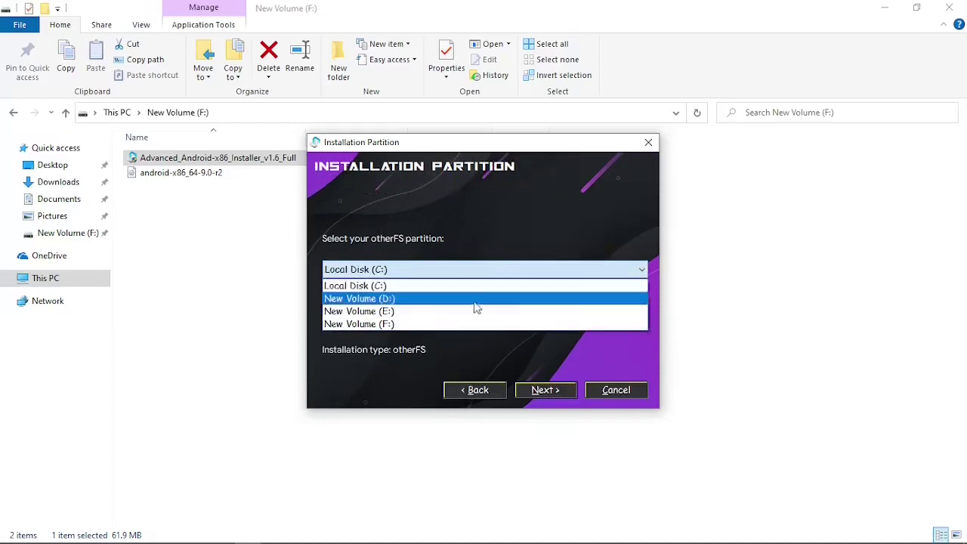
click(92, 279)
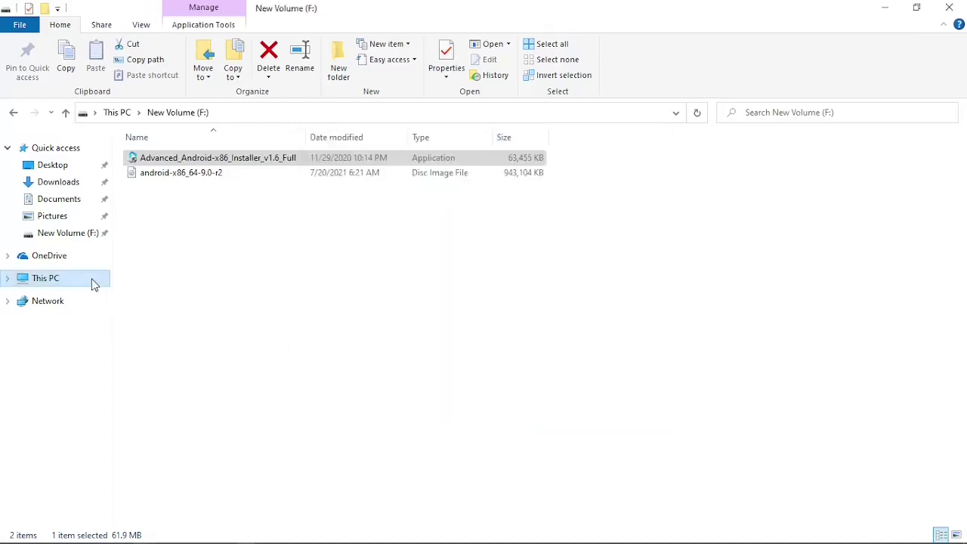
click(668, 287)
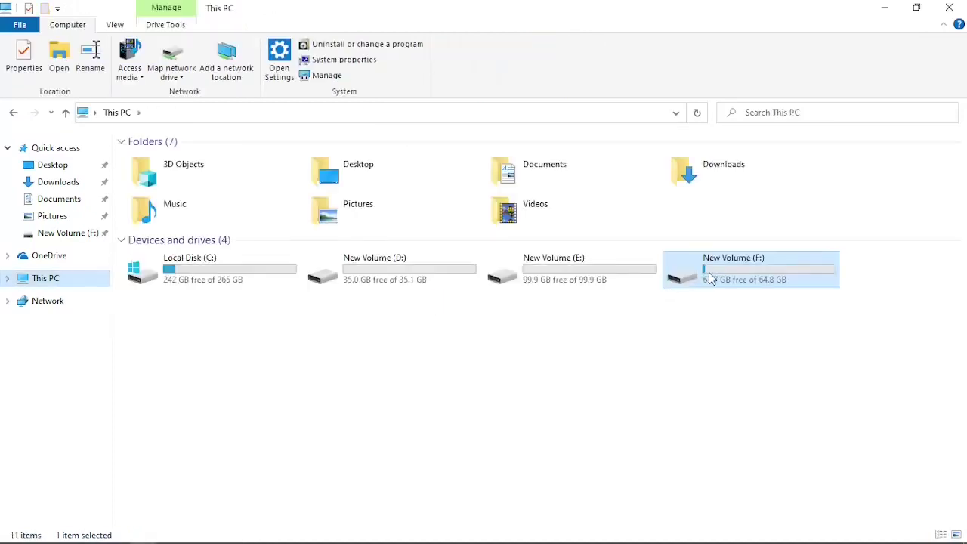
click(431, 278)
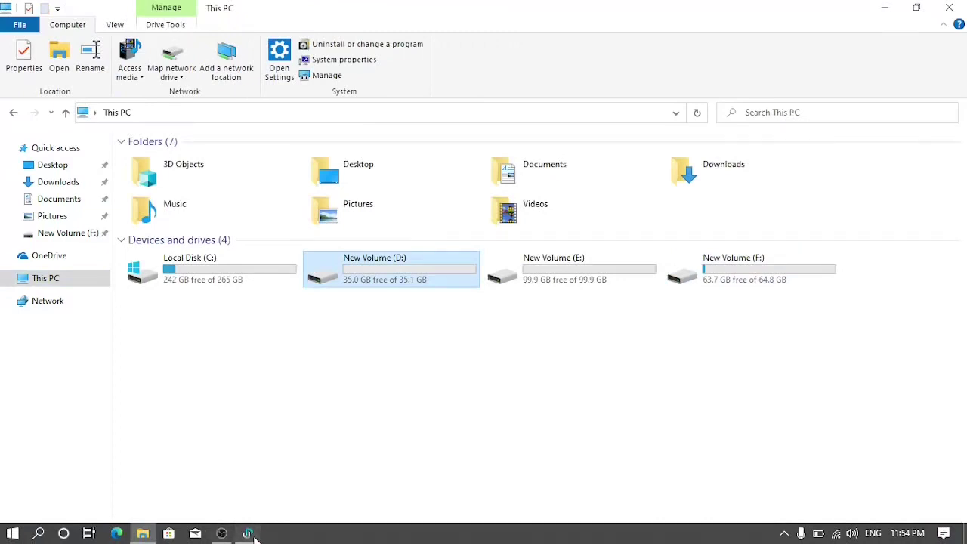
Step: Return to the Android-x86 installer and choose New Volume (D:) as the otherFS installation partition
click(249, 532)
click(456, 272)
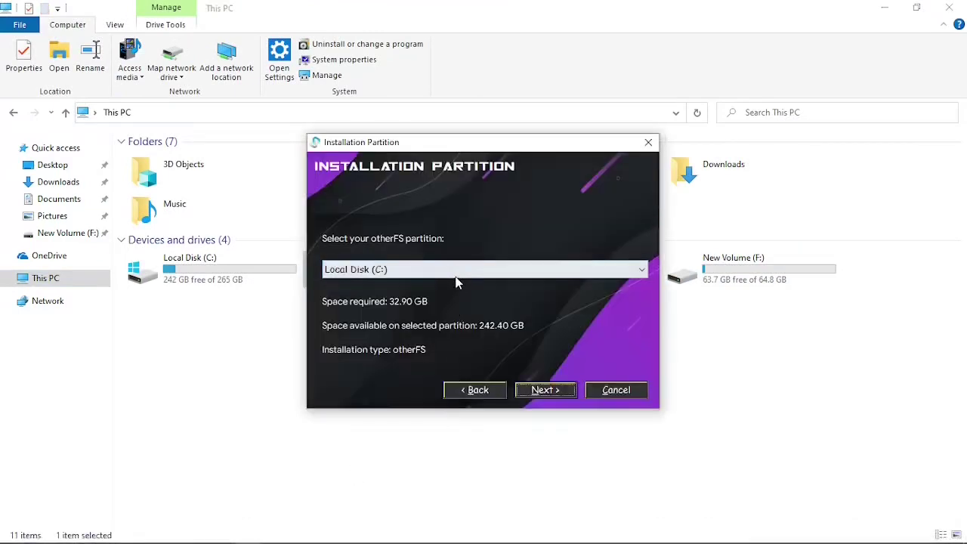
click(433, 296)
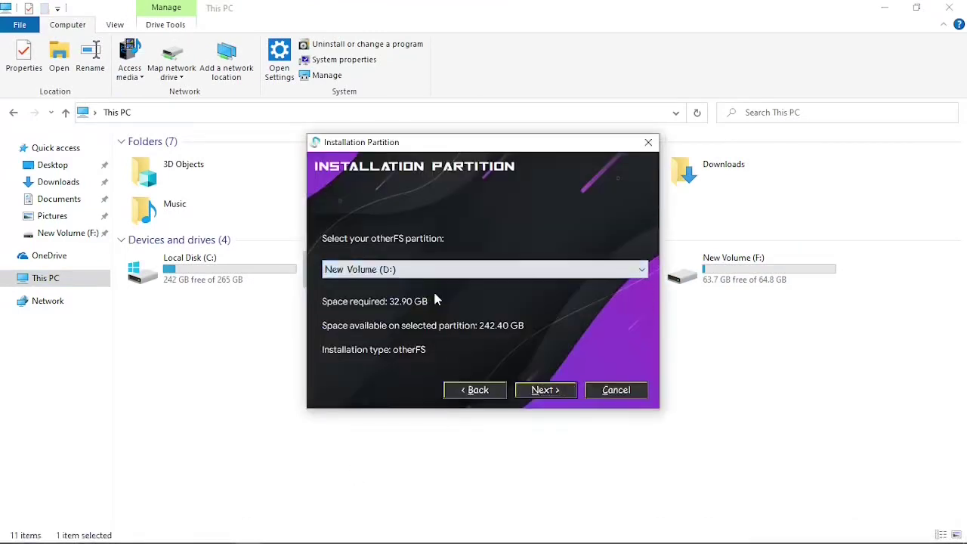
click(520, 390)
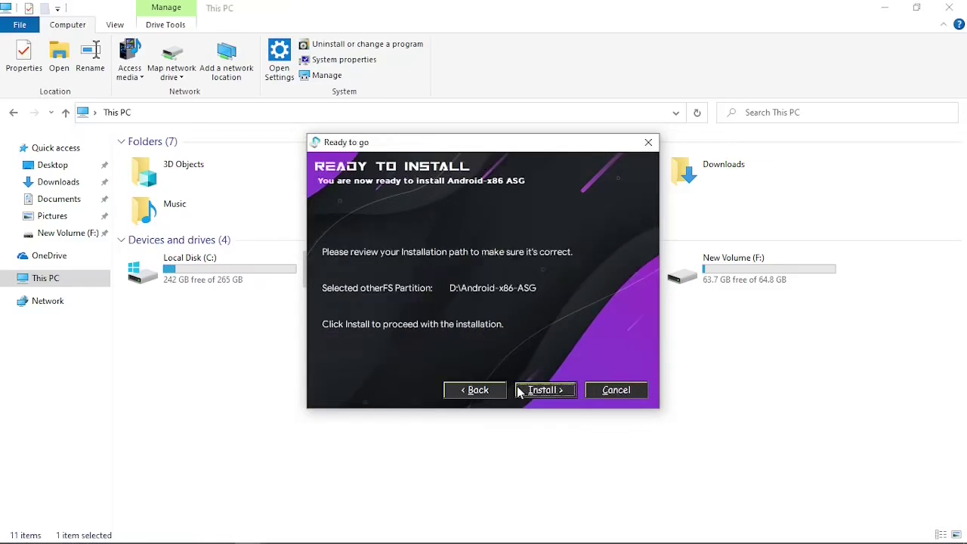
Step: Install Android-x86, continuing past the Grub2Win age warning and accepting Microsoft Edge to open the prompted link
click(530, 392)
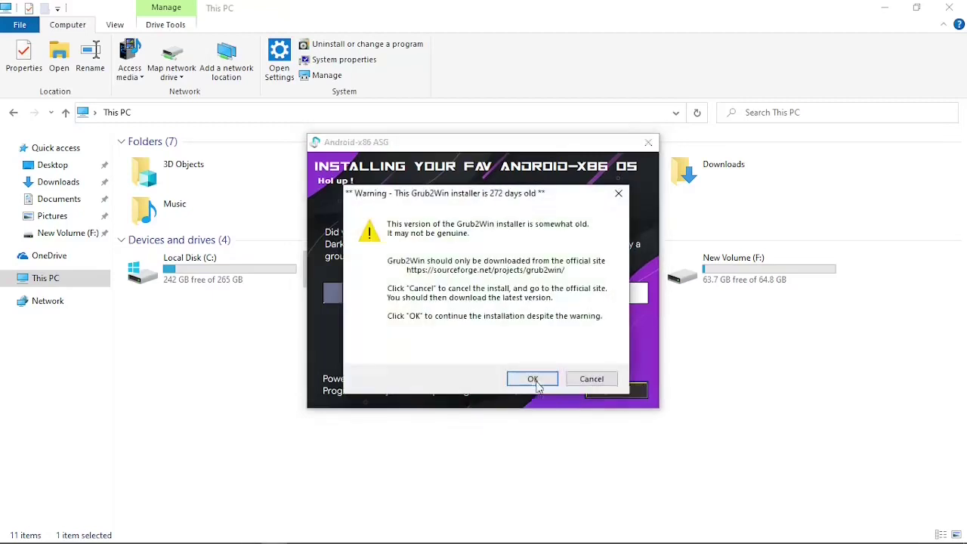
click(525, 378)
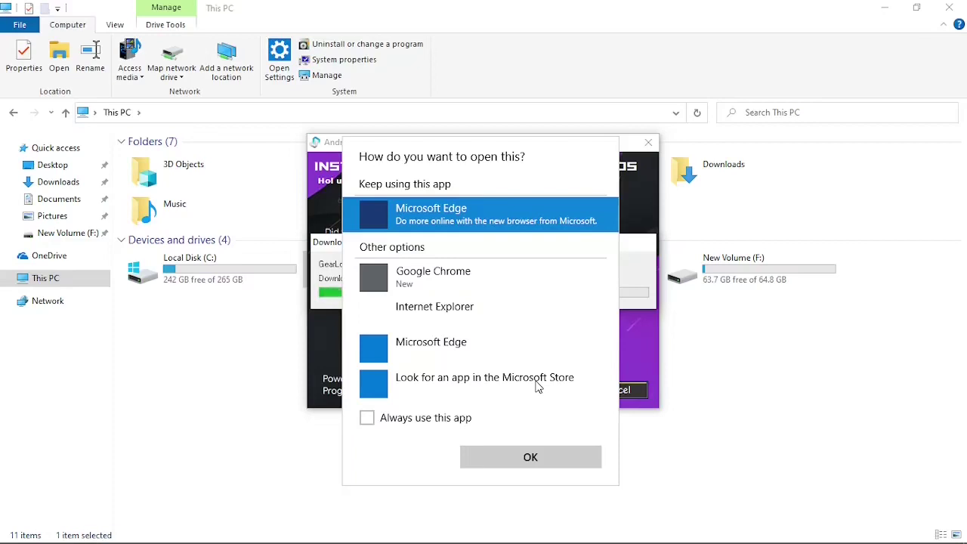
click(531, 459)
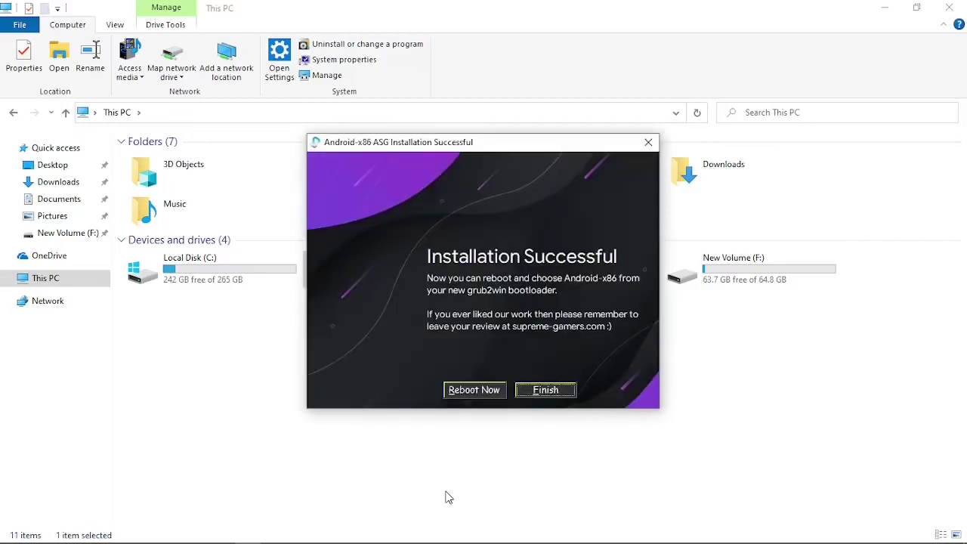
Step: Reboot the computer and boot the bliss-os-ASG entry from the Grub2Win menu
click(488, 395)
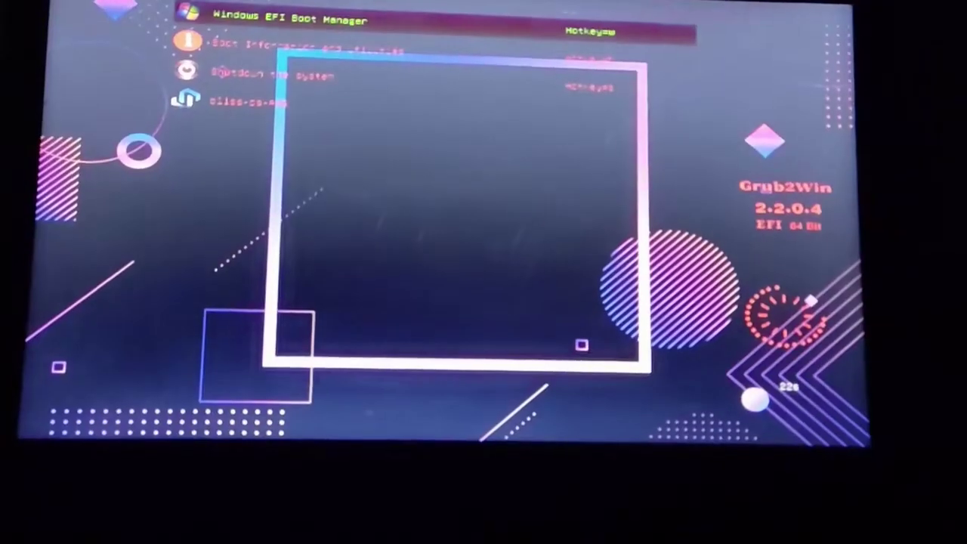
key(Down)
key(Down)
key(Down)
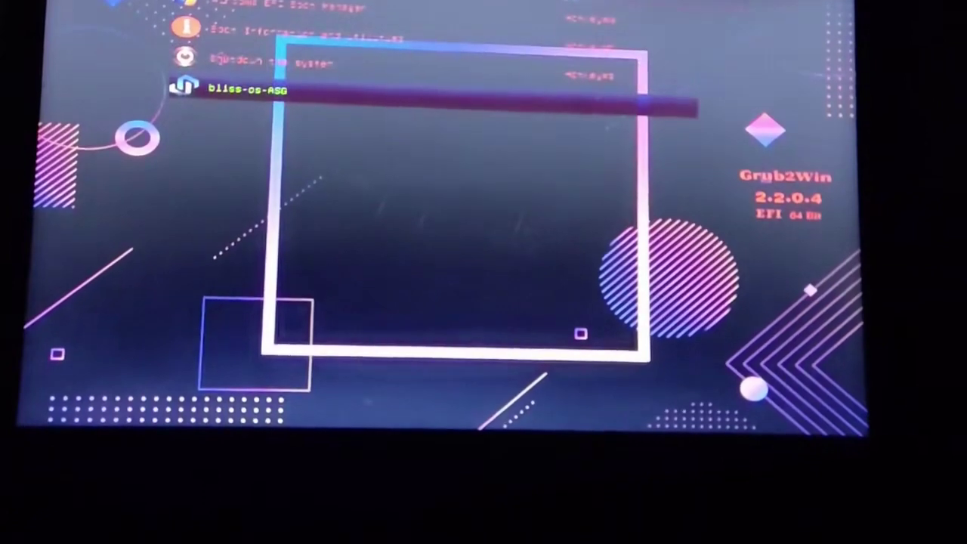
key(Return)
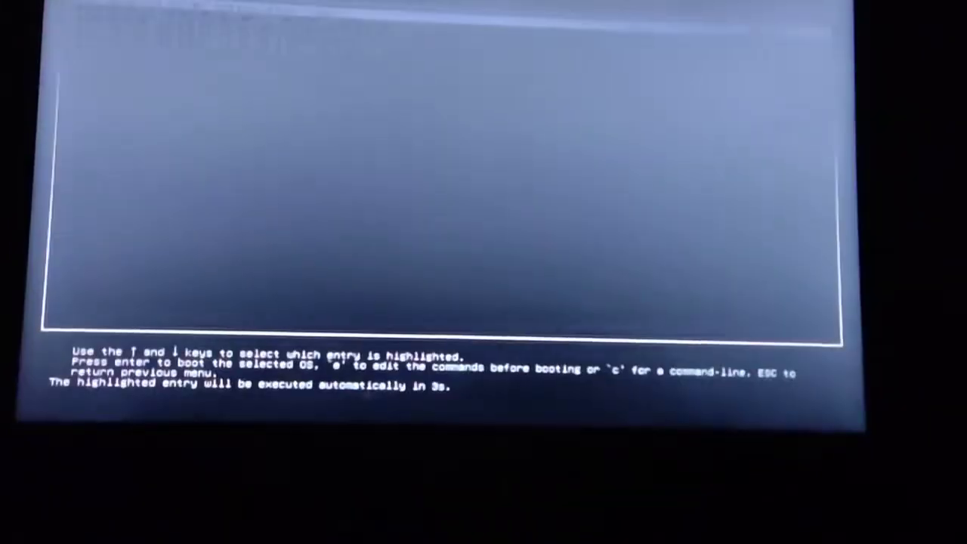